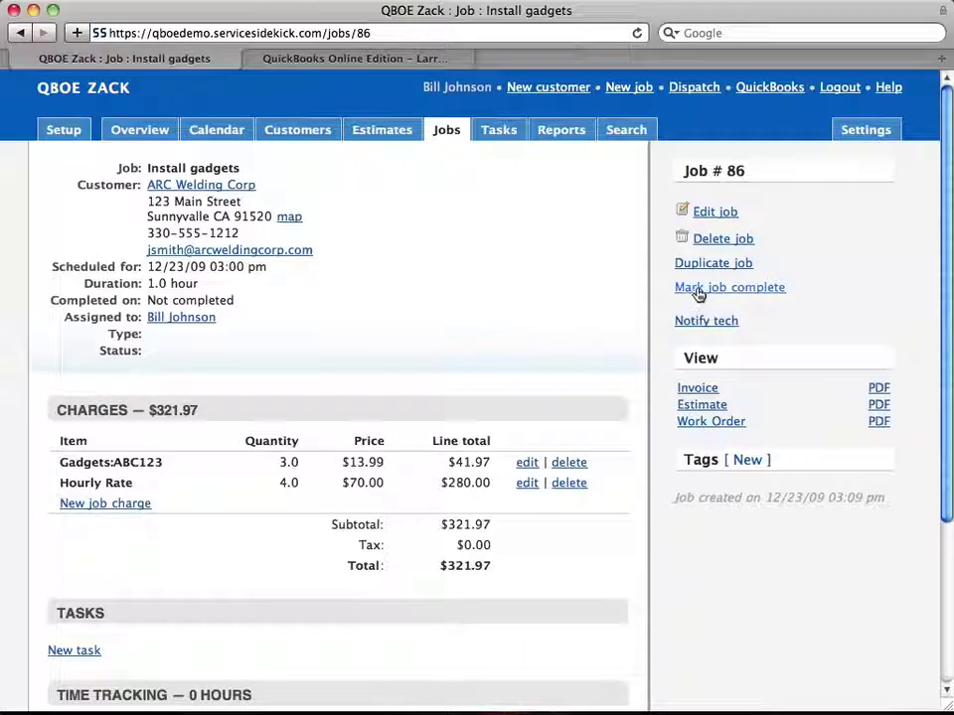
Switch to QuickBooks Online and look through the start of the Customer Center list for ARC Welding Corp
{"action": "left_click", "coordinate": [298, 61]}
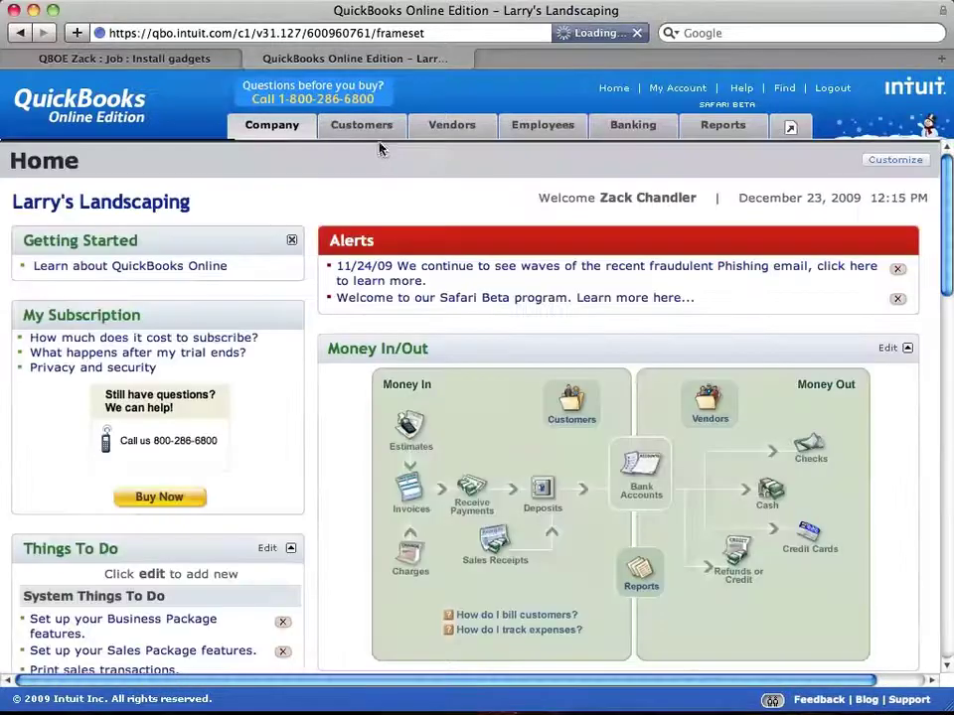
{"action": "mouse_move", "coordinate": [383, 128]}
{"action": "left_click", "coordinate": [381, 151]}
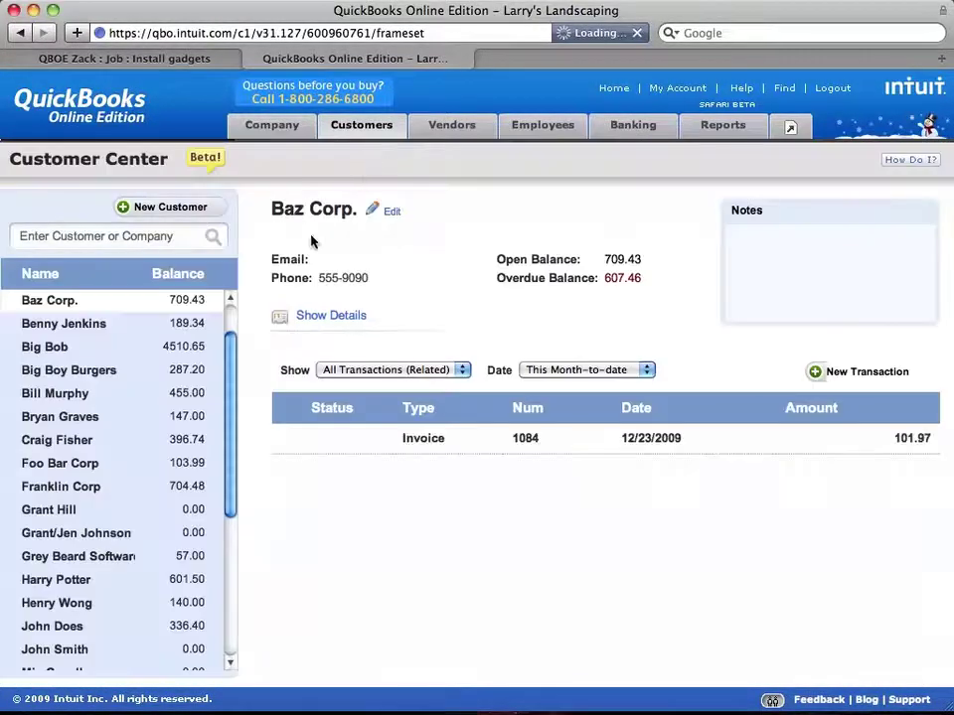
{"action": "left_click_drag", "start_coordinate": [232, 368], "coordinate": [239, 334]}
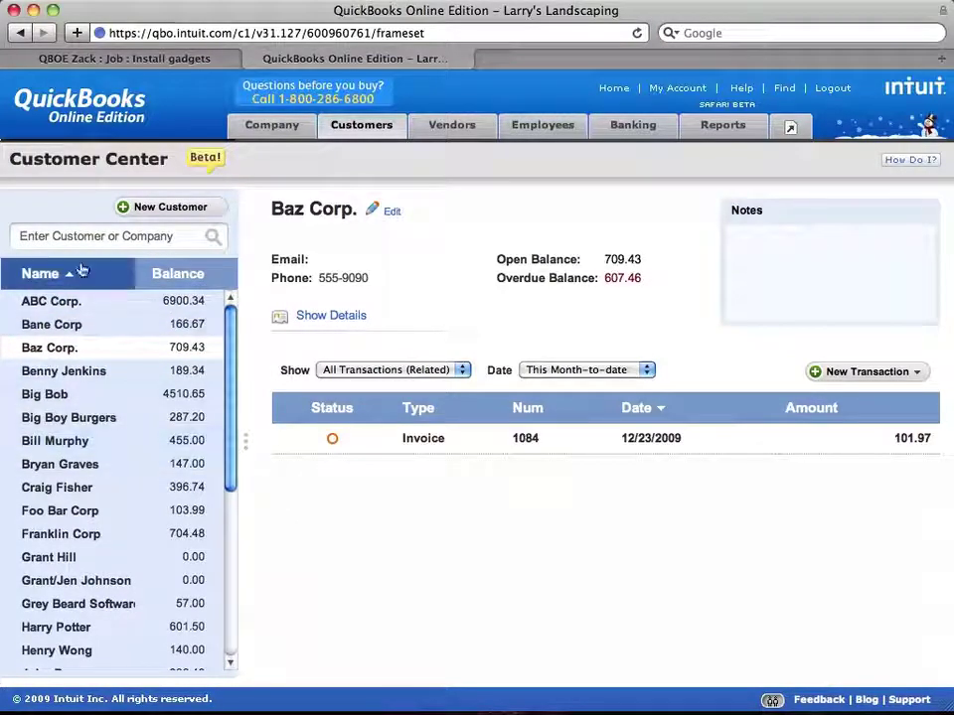
Back in ServiceSidekick, mark the Install gadgets job complete and sync it with QuickBooks Online
{"action": "left_click", "coordinate": [172, 60]}
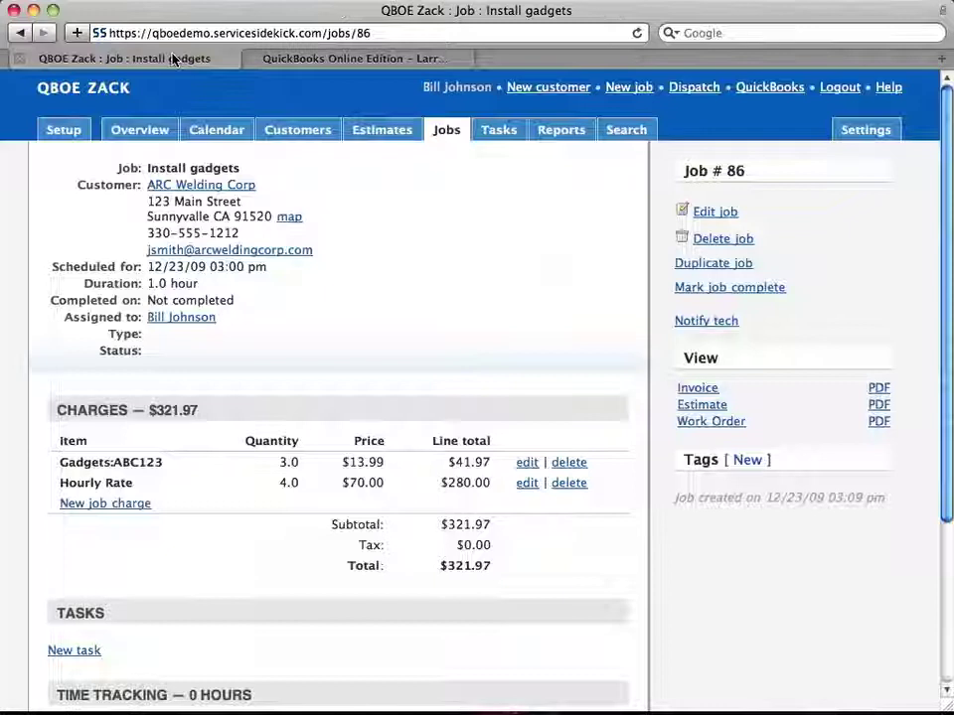
{"action": "left_click", "coordinate": [700, 290]}
{"action": "left_click", "coordinate": [612, 261]}
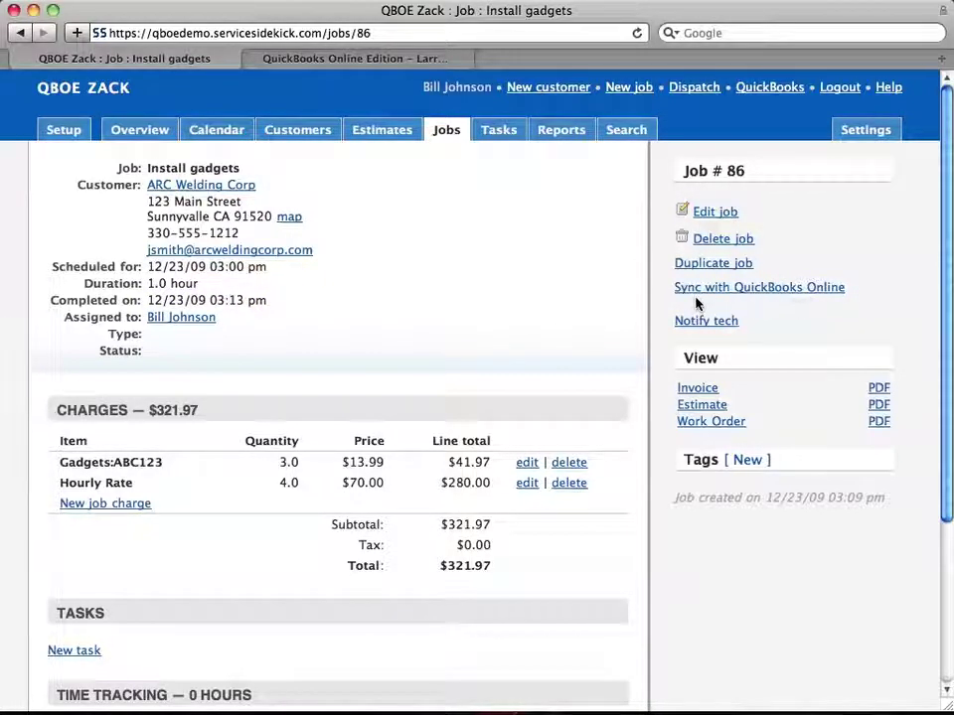
{"action": "left_click", "coordinate": [779, 290]}
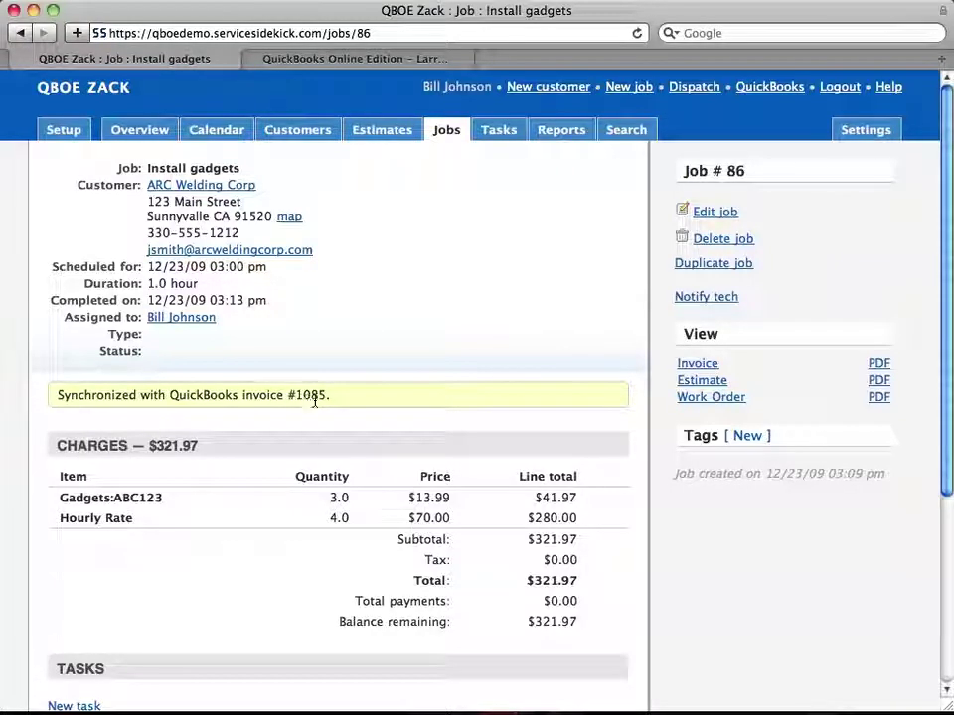
Switch to QuickBooks Online, reload the Customer Center and open ARC Welding Corp's 12/23/2009 invoice
{"action": "left_click", "coordinate": [353, 60]}
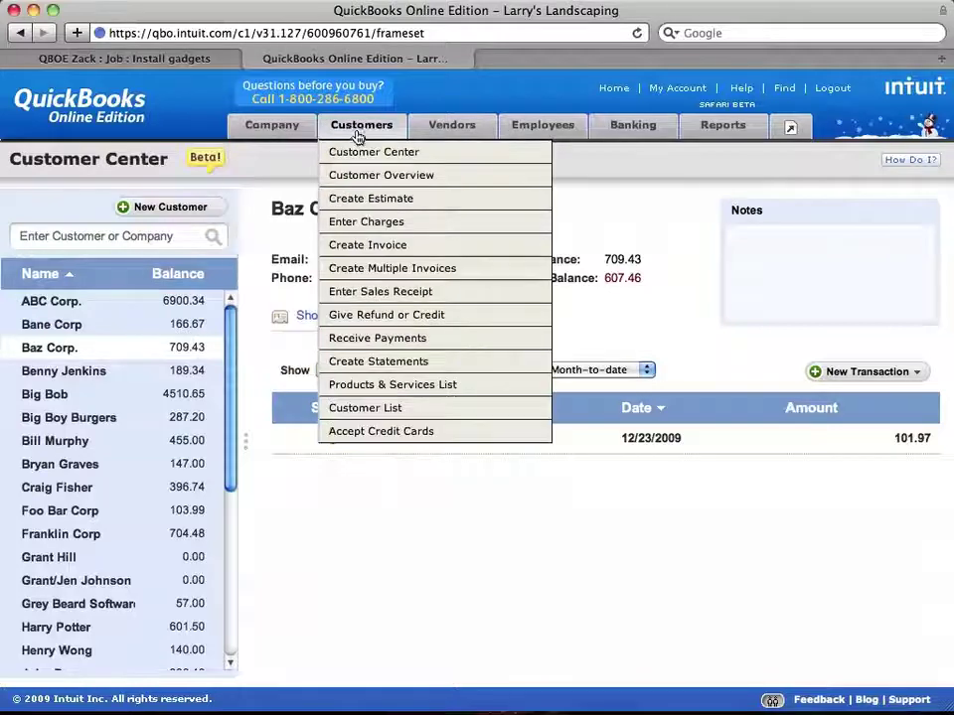
{"action": "left_click", "coordinate": [360, 152]}
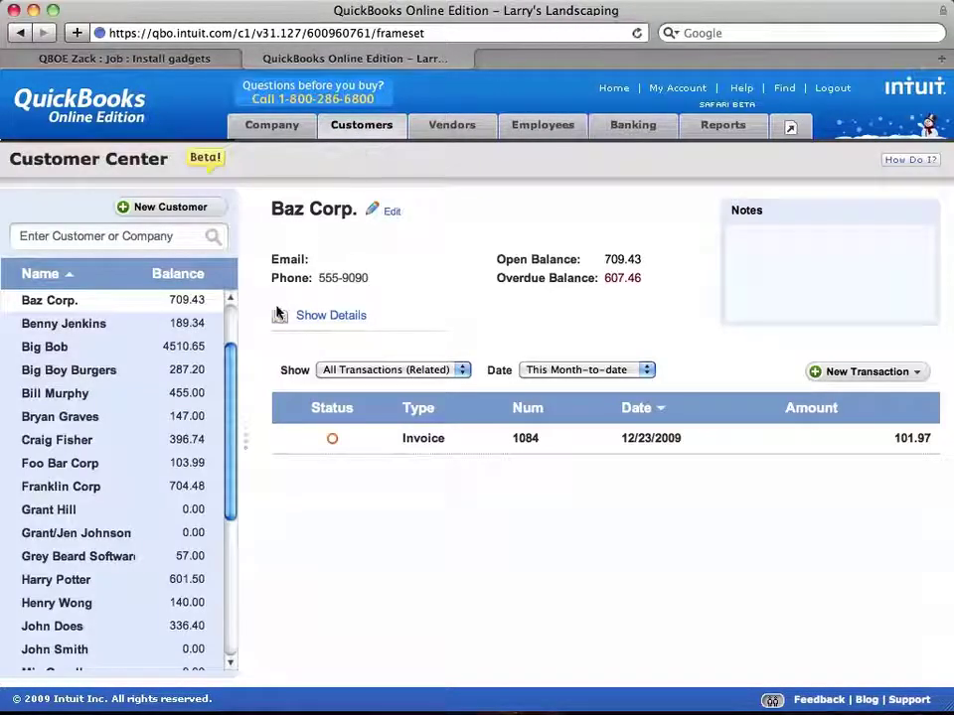
{"action": "left_click_drag", "start_coordinate": [234, 354], "coordinate": [231, 313]}
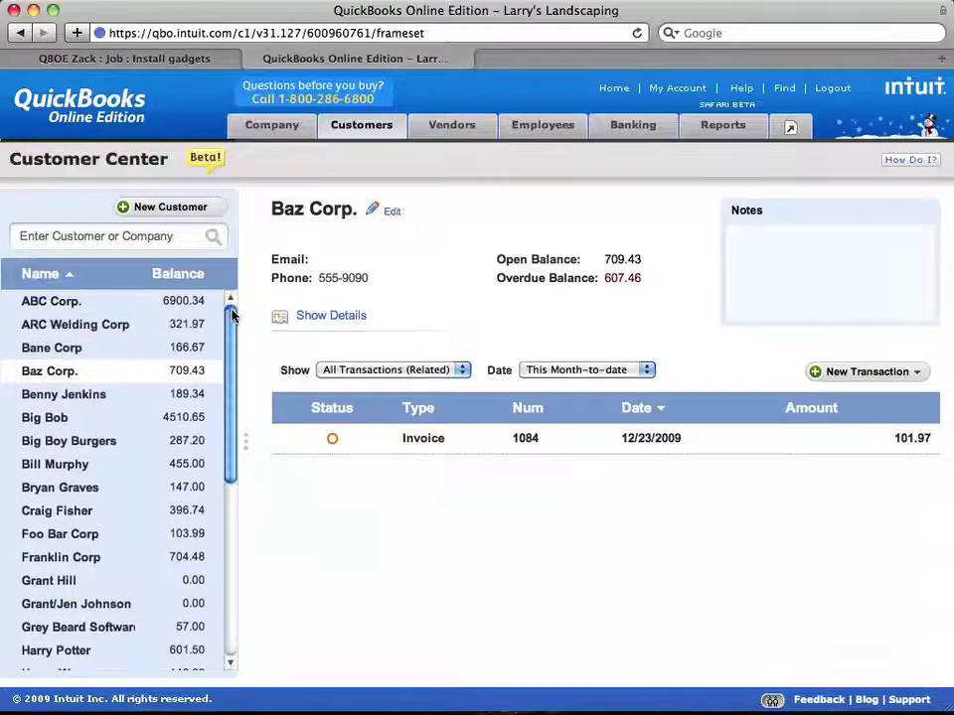
{"action": "left_click", "coordinate": [78, 333]}
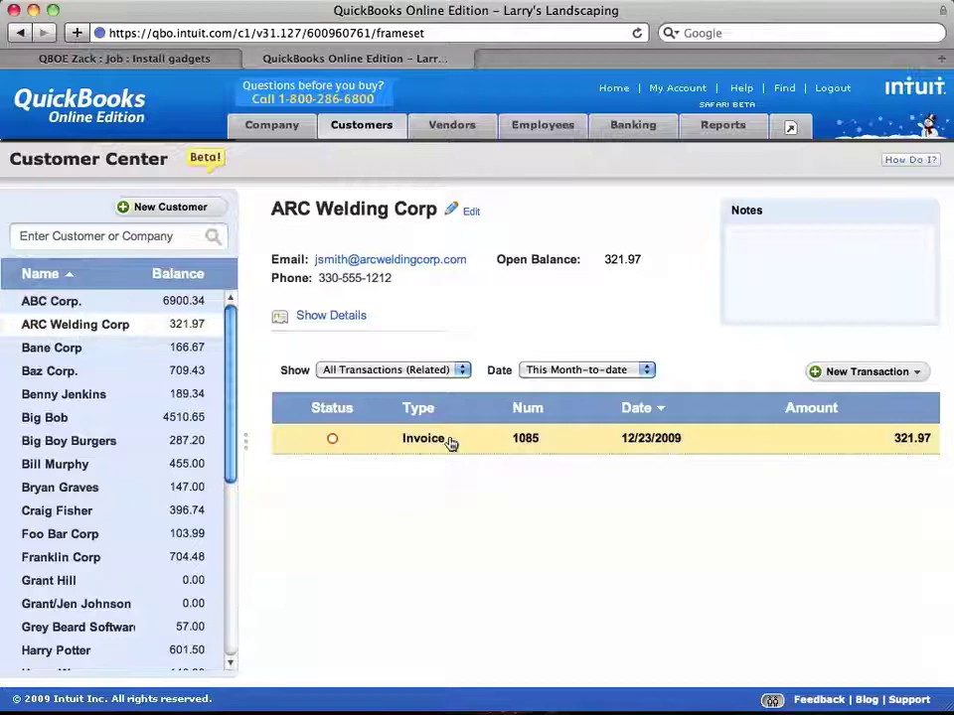
{"action": "left_click", "coordinate": [496, 440]}
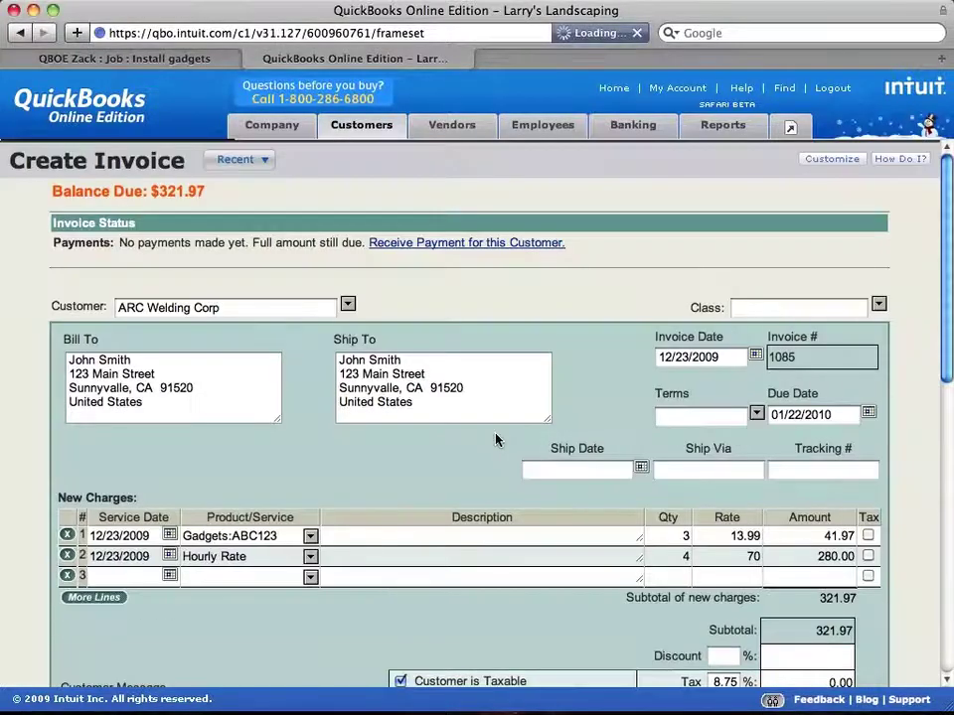
Add Gadgets:XYZ123 as the product on the third charge line of the invoice
{"action": "scroll", "coordinate": [497, 440], "scroll_direction": "down", "scroll_amount": 3}
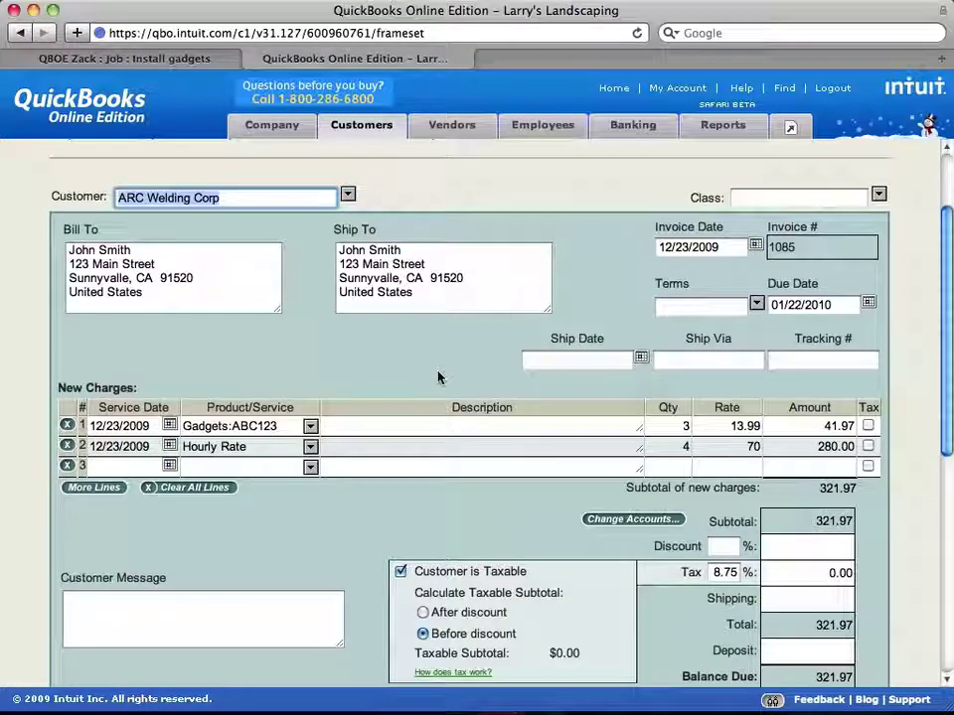
{"action": "scroll", "coordinate": [438, 376], "scroll_direction": "down", "scroll_amount": 1}
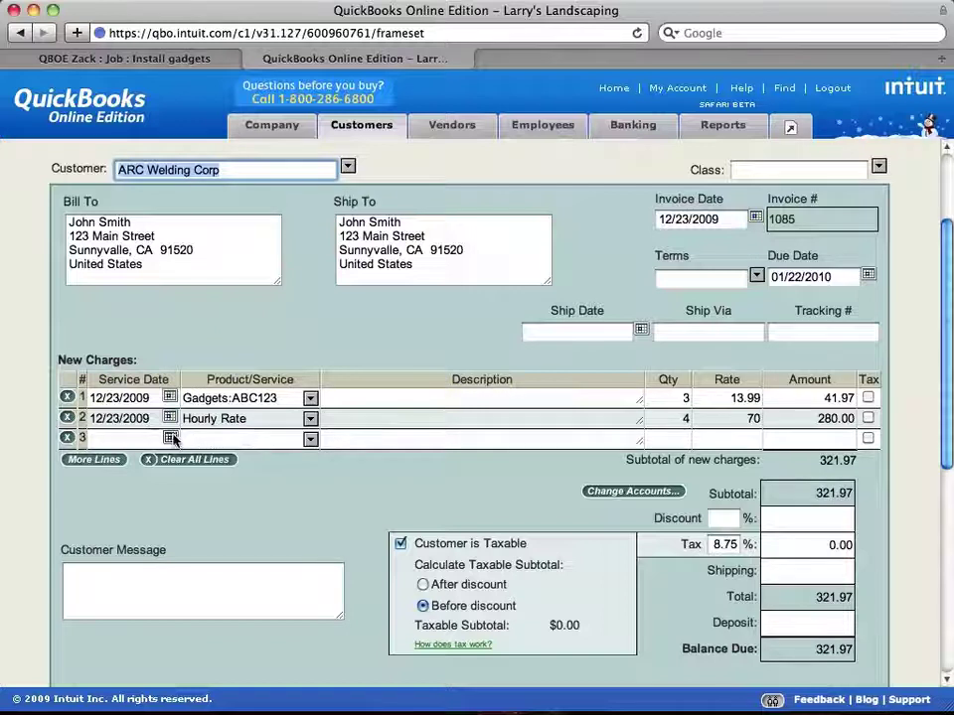
{"action": "left_click", "coordinate": [309, 438]}
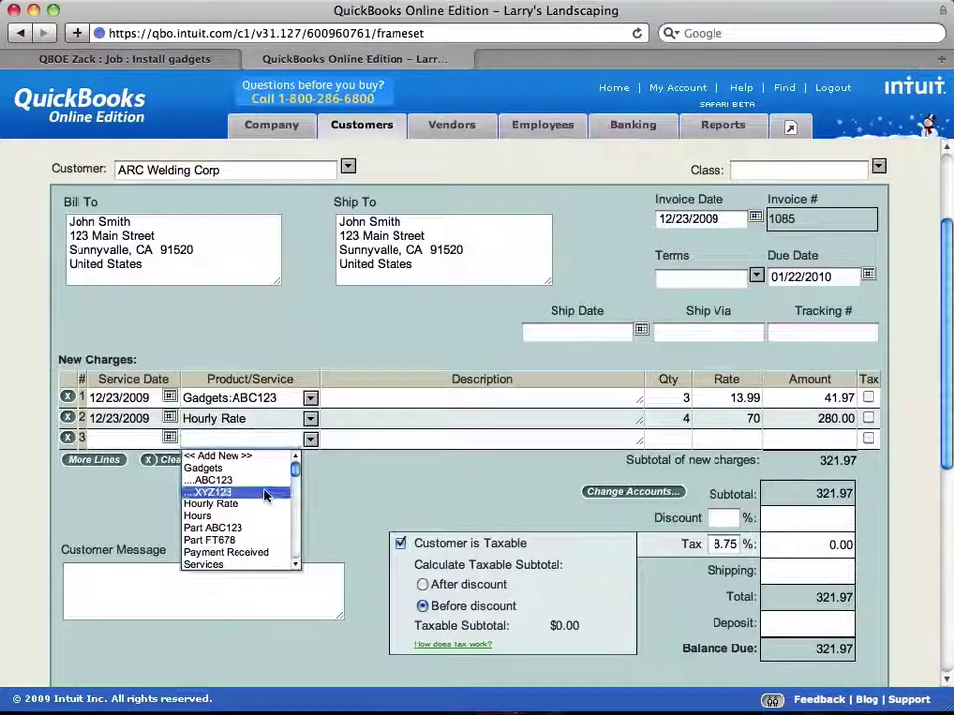
{"action": "left_click", "coordinate": [213, 492]}
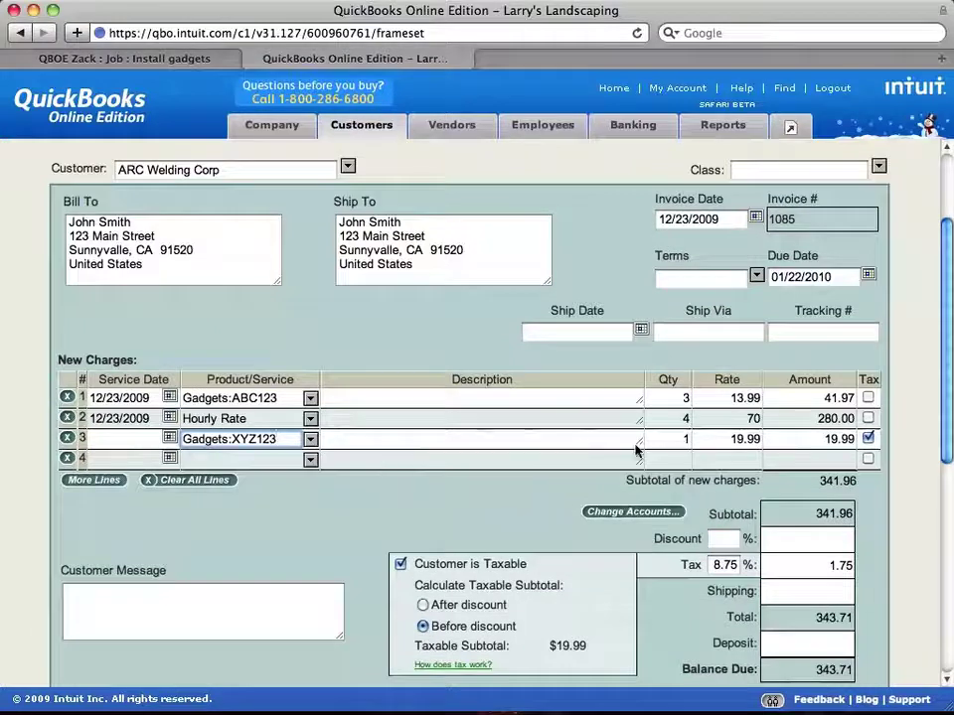
Set the quantity of the Gadgets:XYZ123 line to 2, keeping its rate at 19.99, and save the invoice
{"action": "double_click", "coordinate": [685, 439]}
{"action": "left_click_drag", "start_coordinate": [686, 440], "coordinate": [702, 440]}
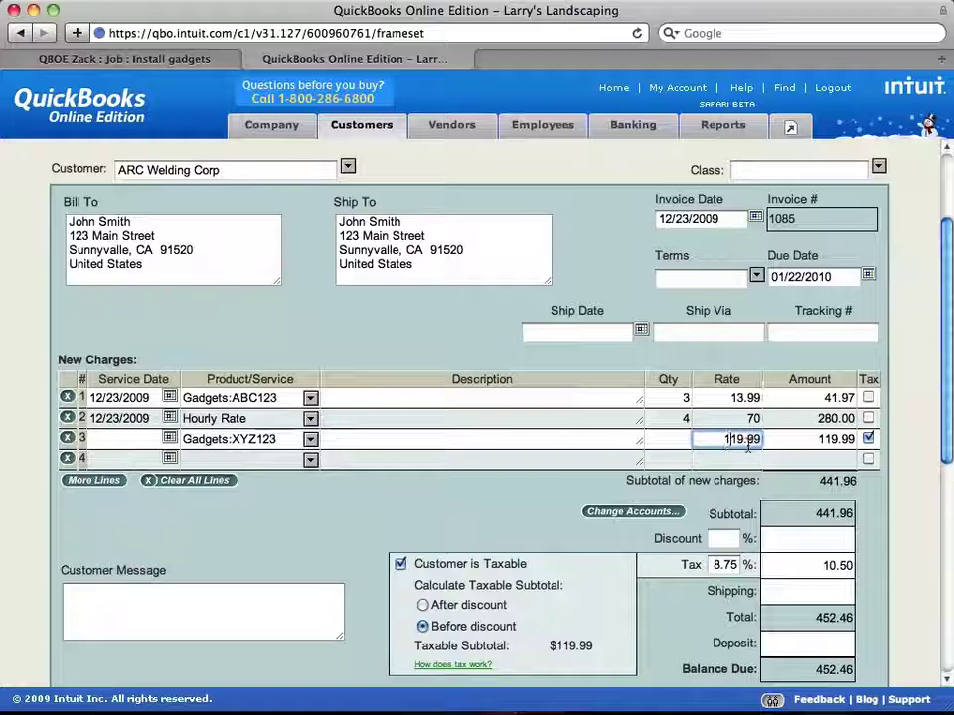
{"action": "key", "text": "BackSpace"}
{"action": "key", "text": "shift+Tab"}
{"action": "type", "text": "2"}
{"action": "key", "text": "Tab"}
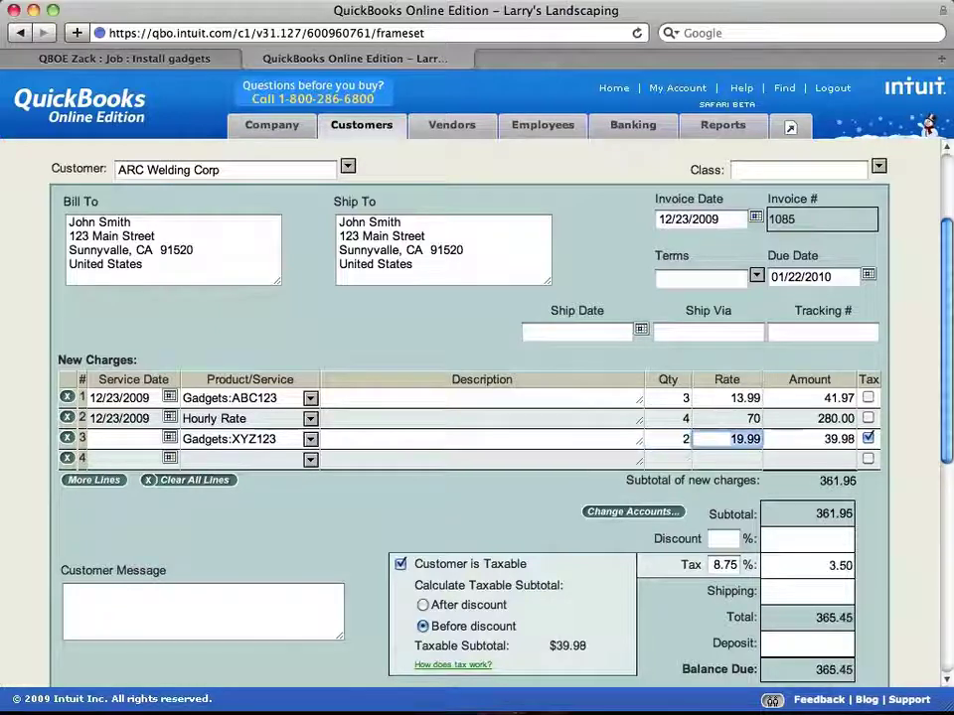
{"action": "scroll", "coordinate": [740, 468], "scroll_direction": "down", "scroll_amount": 1}
{"action": "scroll", "coordinate": [642, 455], "scroll_direction": "down", "scroll_amount": 4}
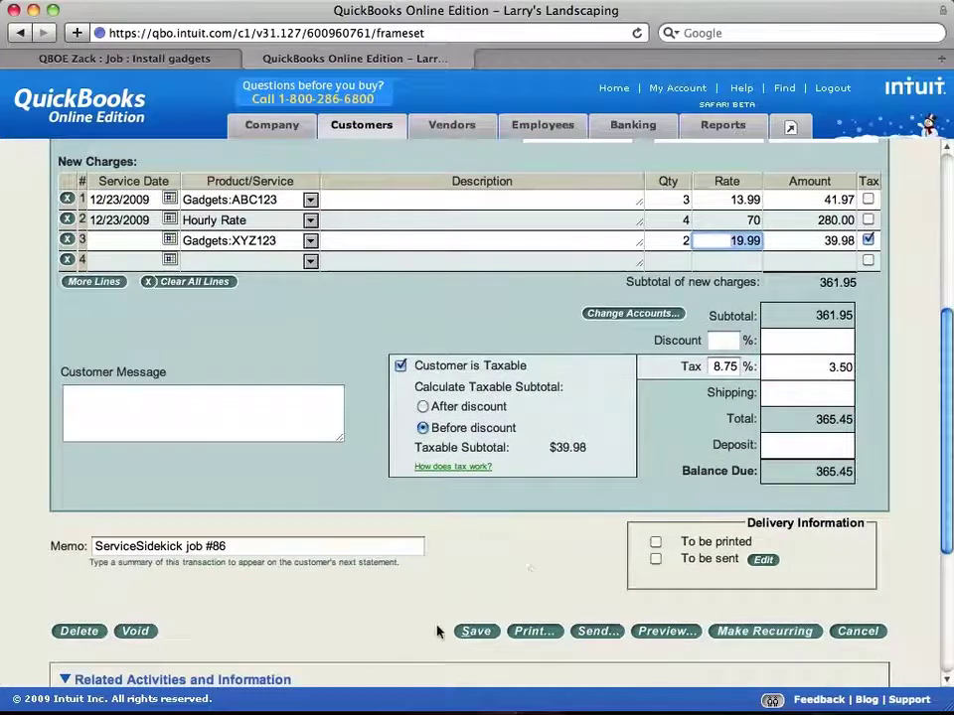
{"action": "left_click", "coordinate": [464, 634]}
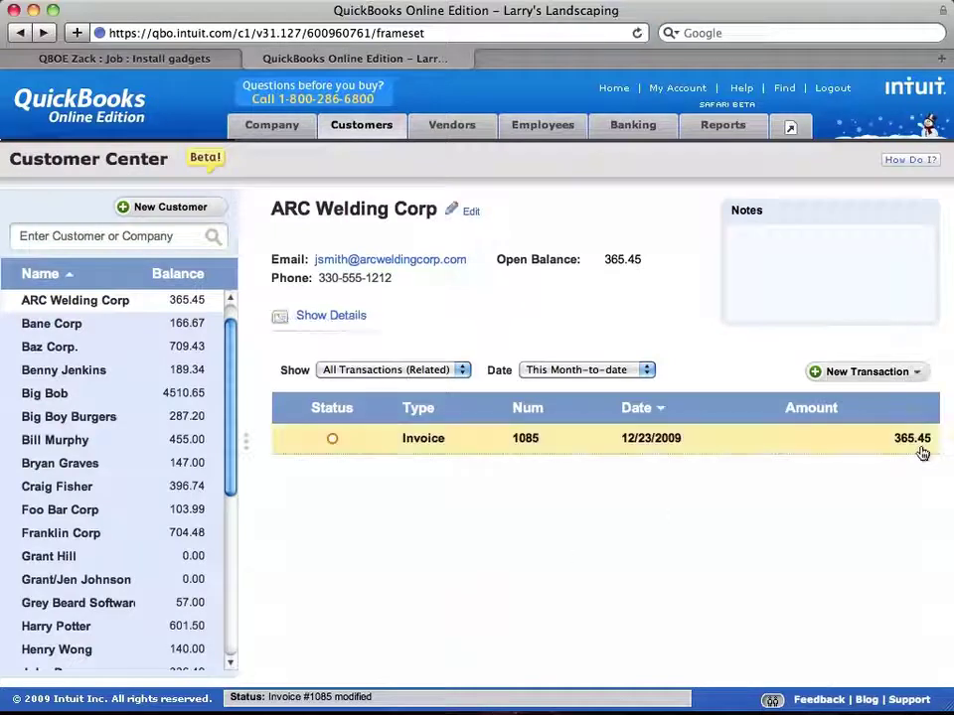
{"action": "mouse_move", "coordinate": [909, 453]}
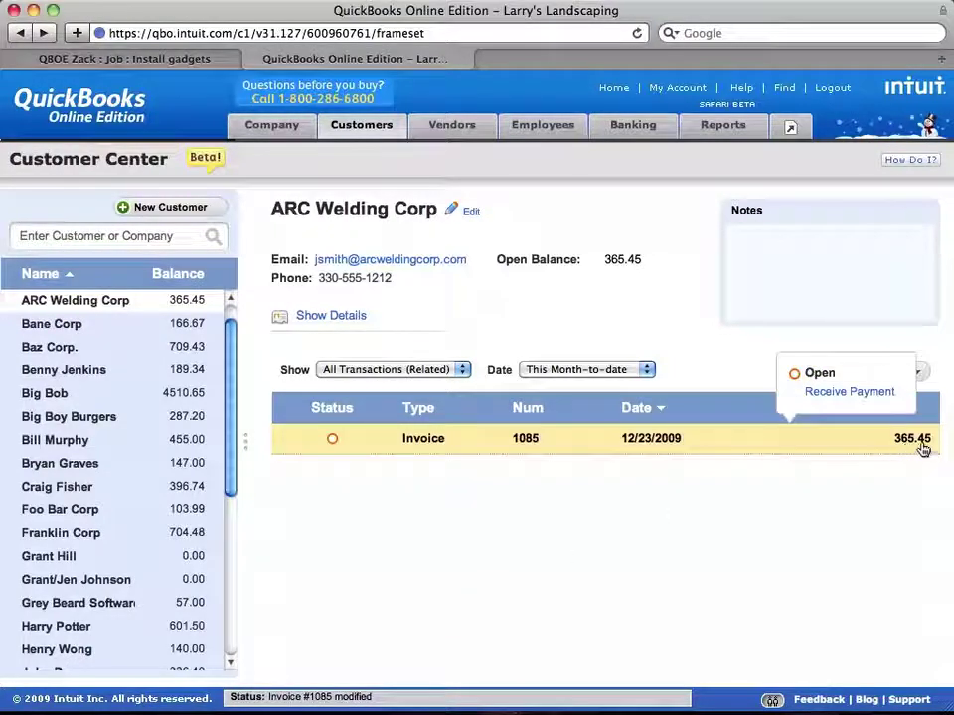
Switch to ServiceSidekick and start a synchronization with QuickBooks Online from the QuickBooks Integration page
{"action": "left_click", "coordinate": [149, 60]}
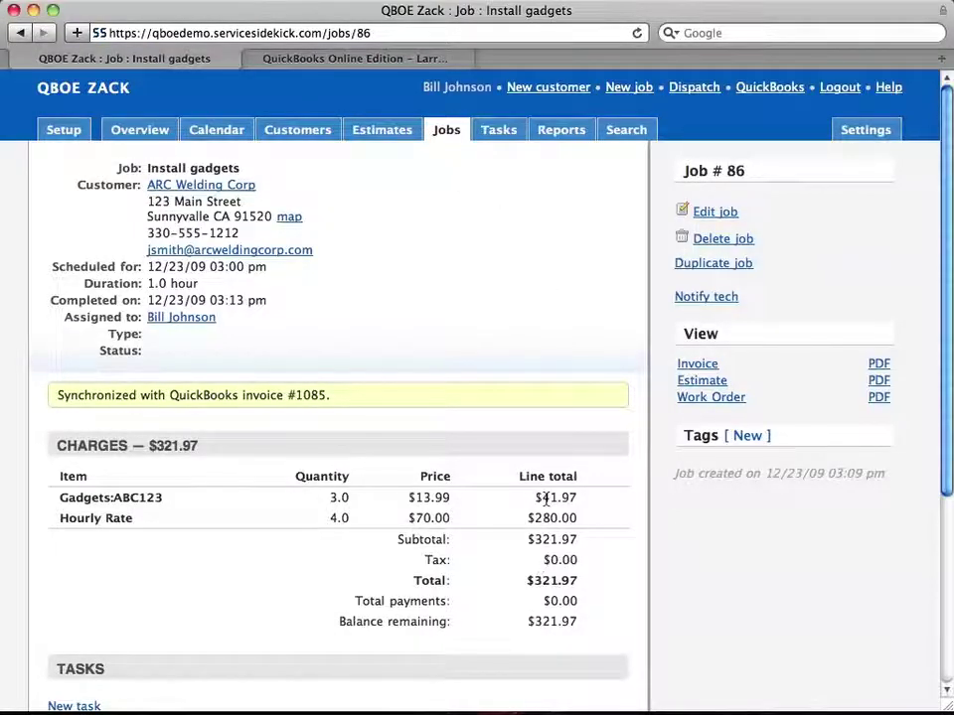
{"action": "left_click", "coordinate": [781, 90]}
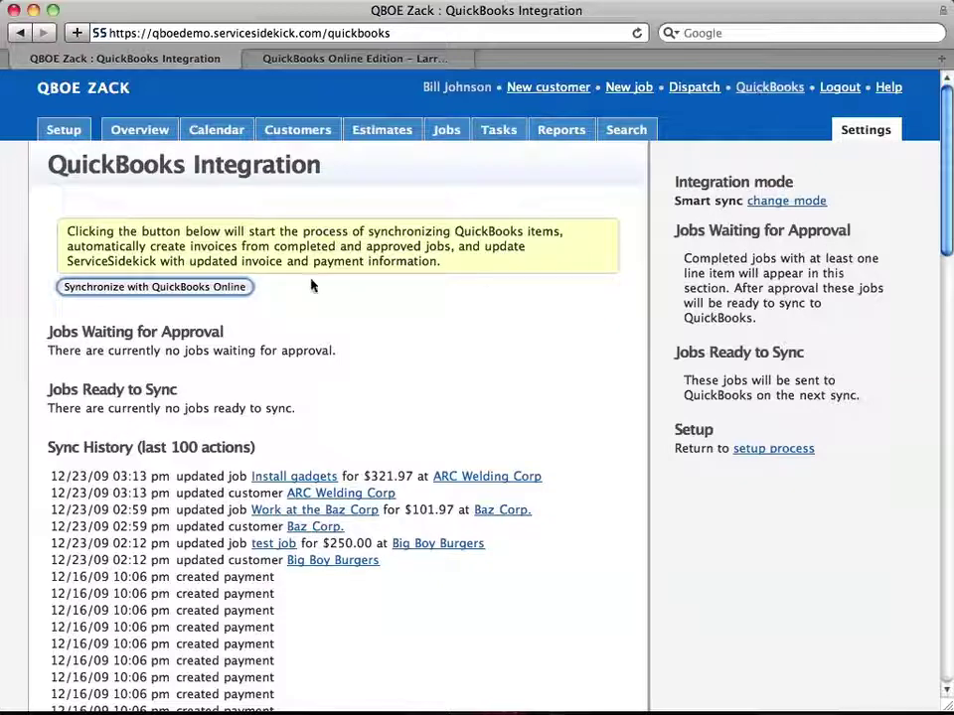
{"action": "left_click", "coordinate": [220, 288]}
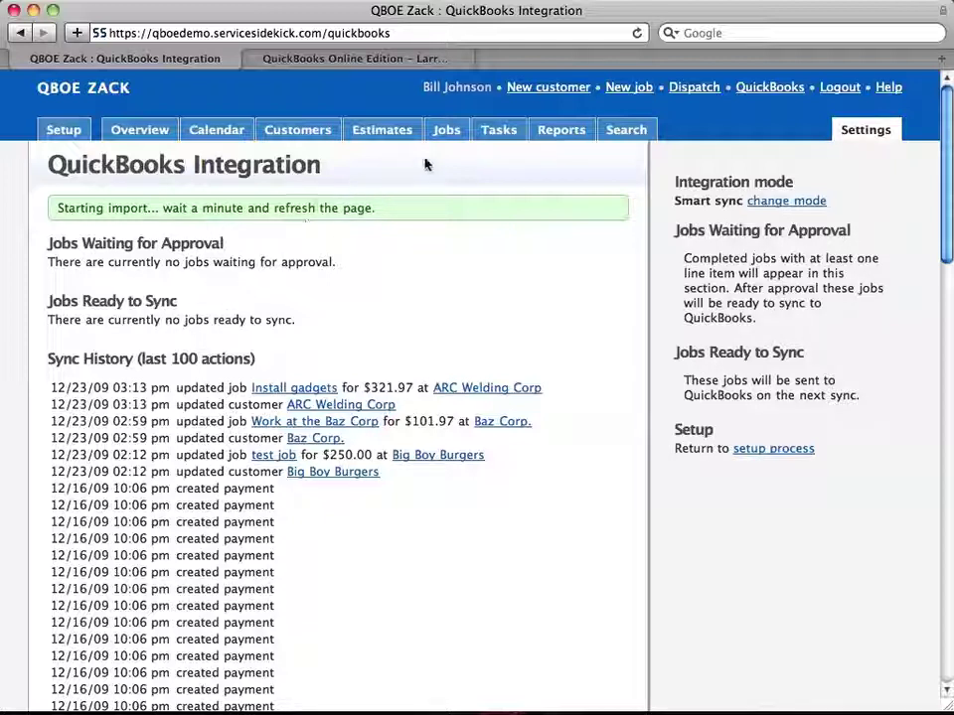
Open ARC Welding Corp's Install gadgets job from the jobs list to check its charges
{"action": "left_click", "coordinate": [446, 140]}
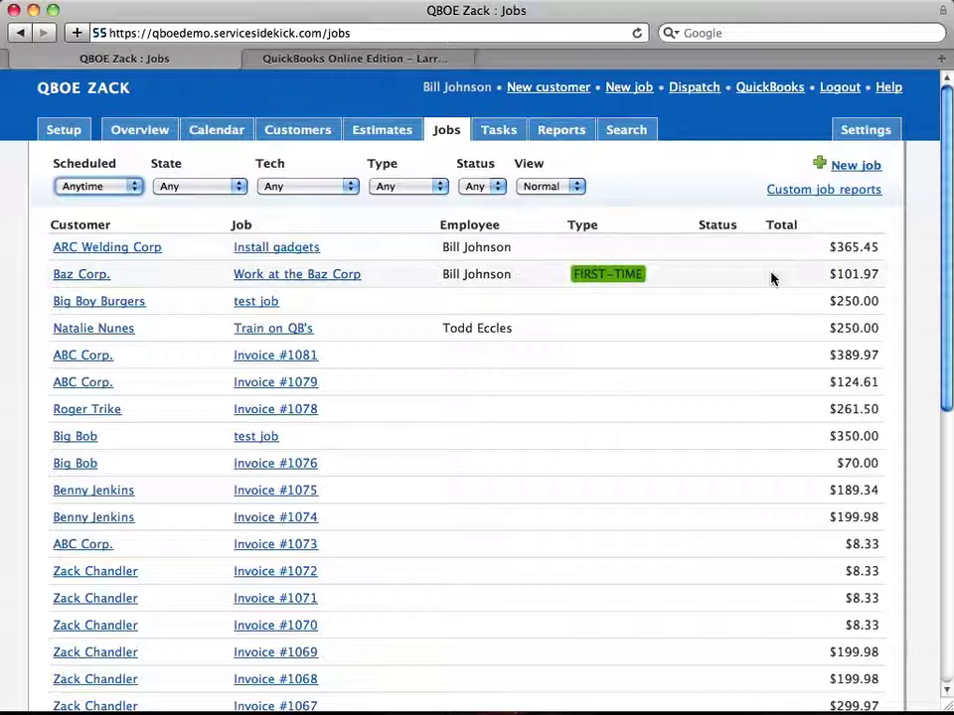
{"action": "left_click", "coordinate": [276, 248]}
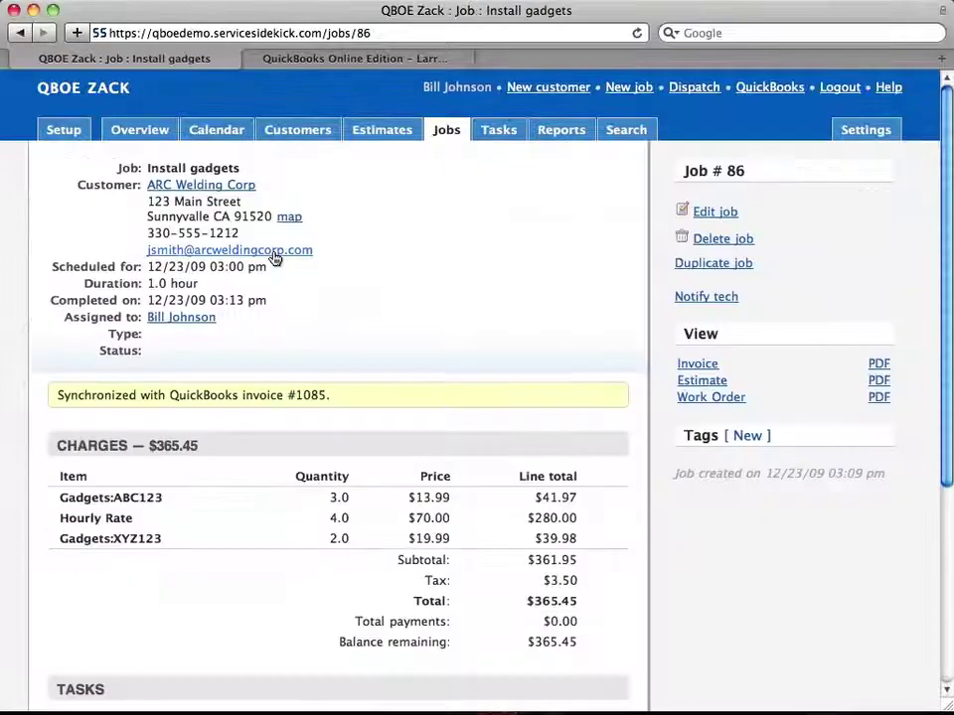